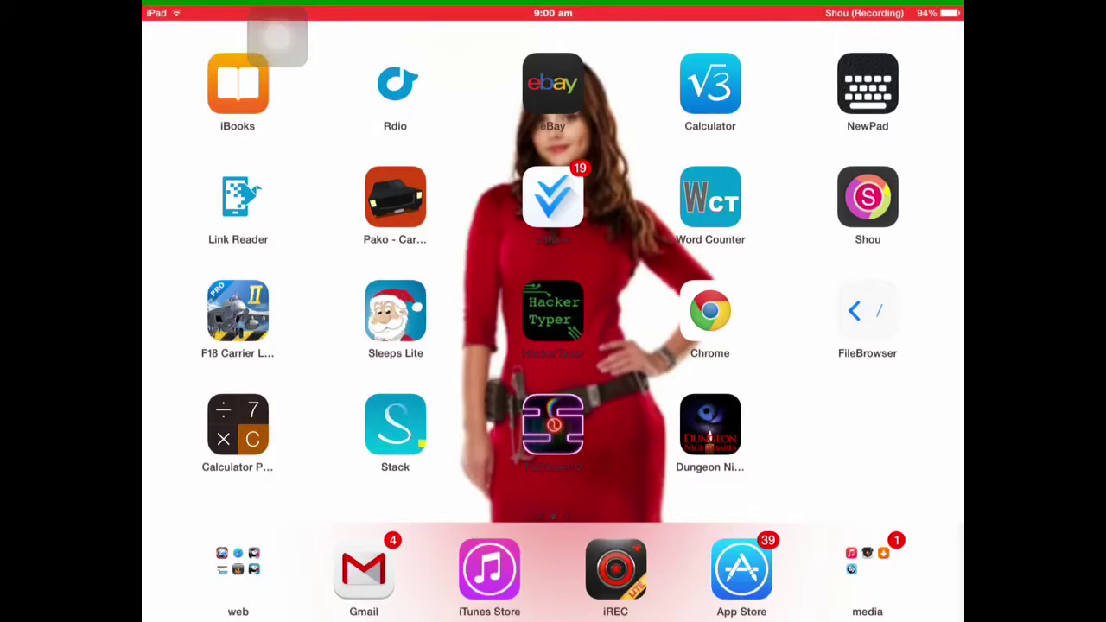
- Launch Dungeon Nightmares from the home screen and close its war-strategy ad
click(553, 424)
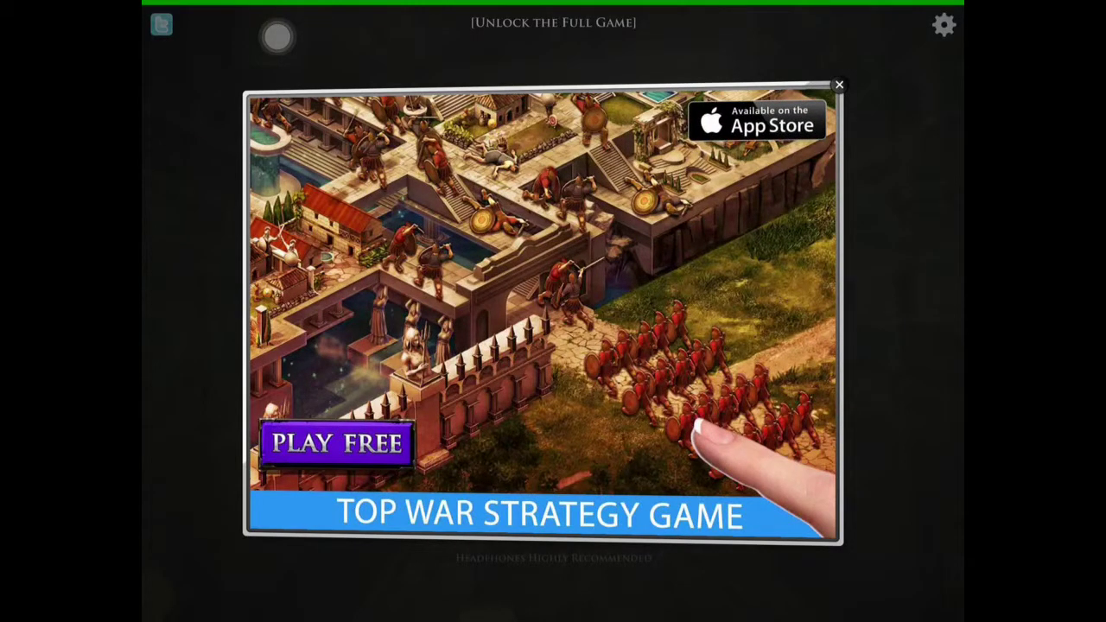
click(839, 85)
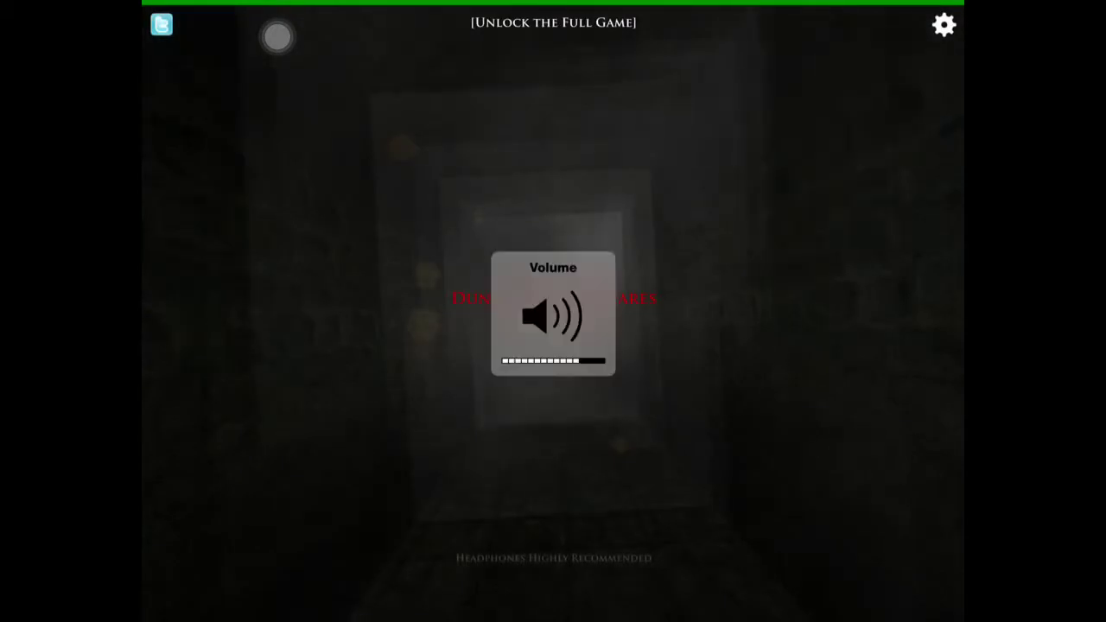
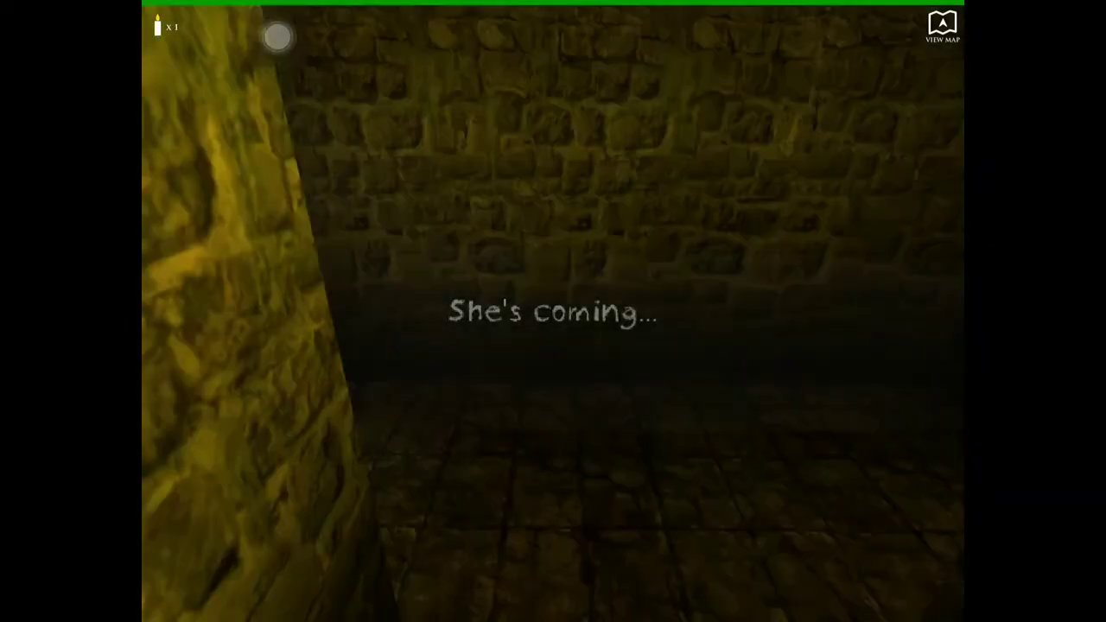
- Open the dungeon map, close it, then check it once more
key(m)
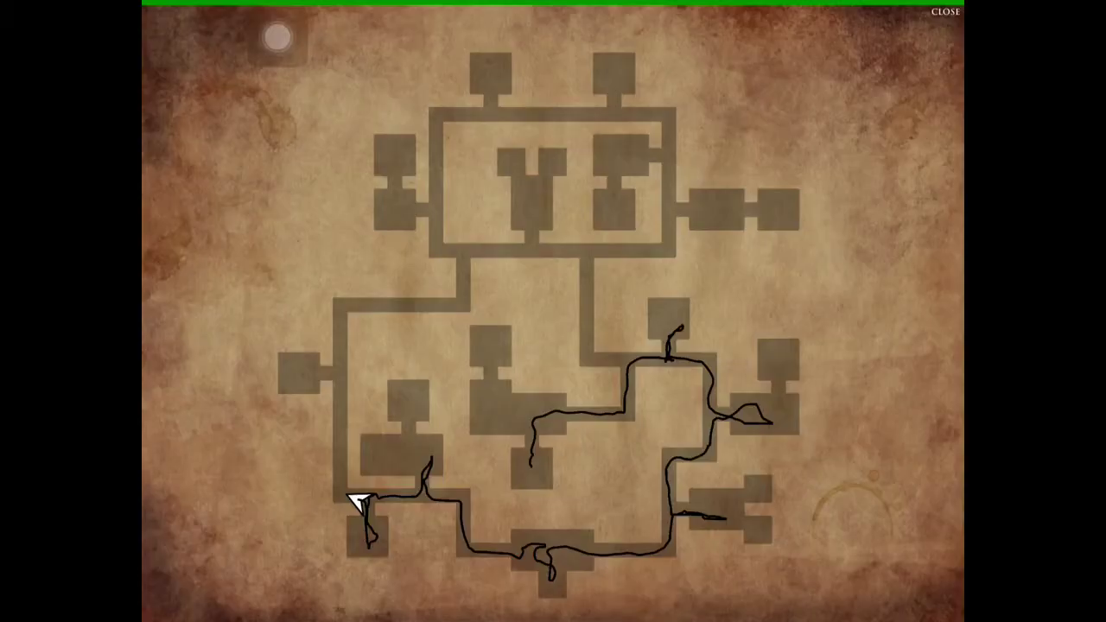
key(m)
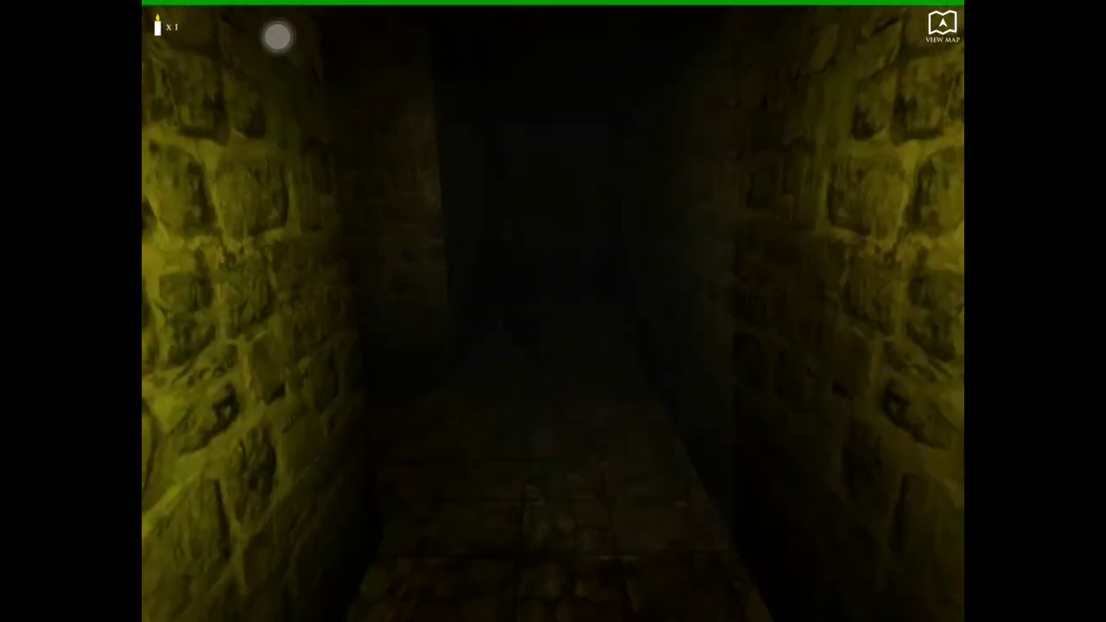
key(m)
key(m)
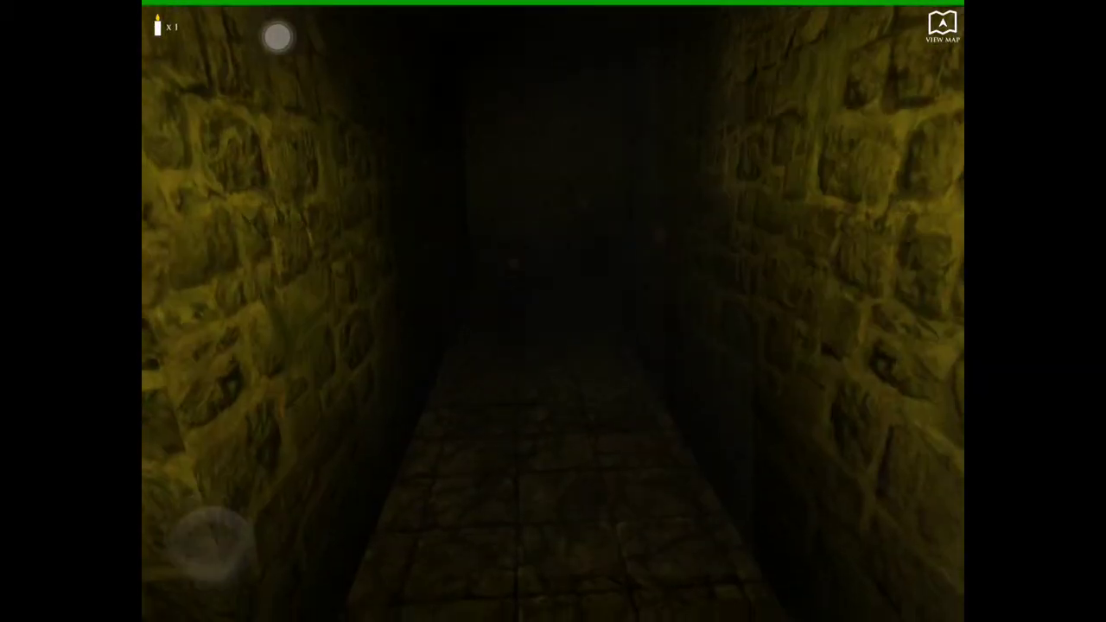
- Walk down the corridor and around the left corner toward the ladder room
key(w)
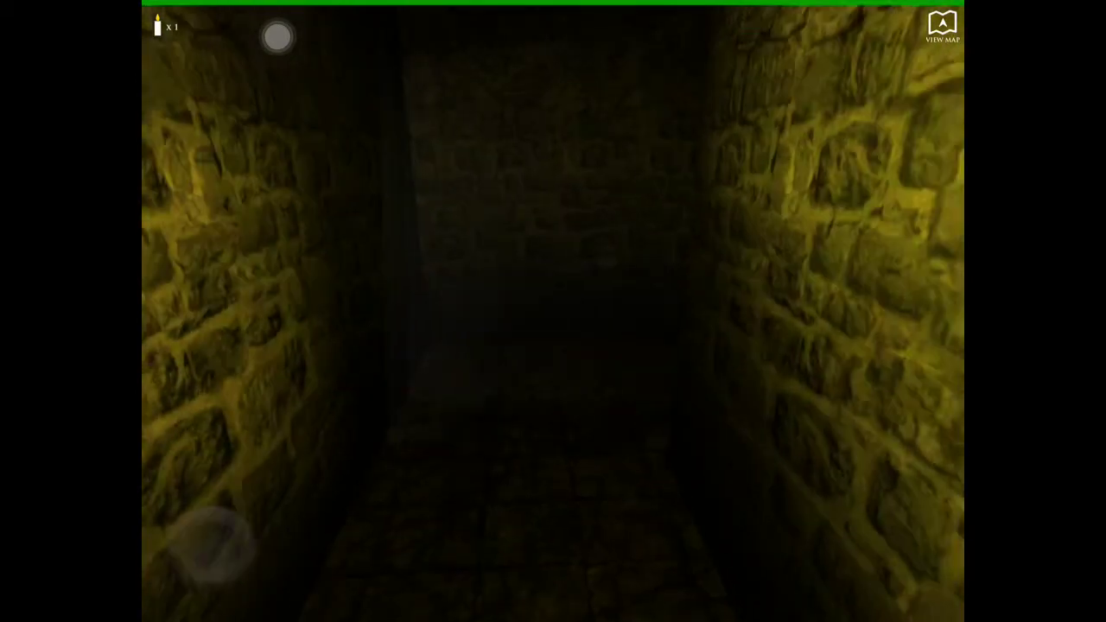
key(w)
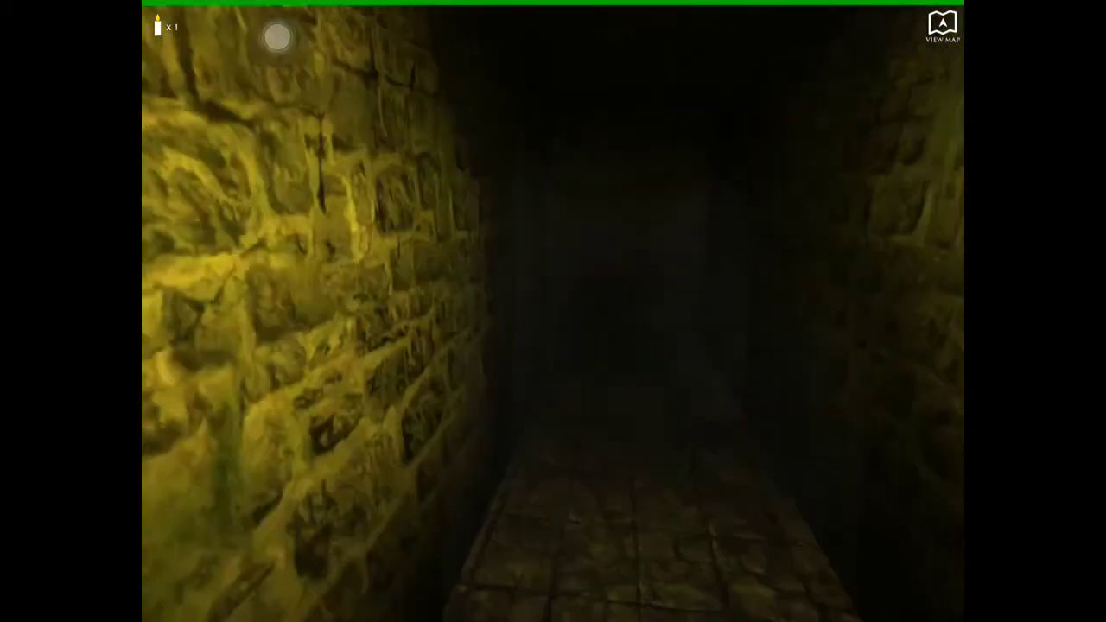
key(w)
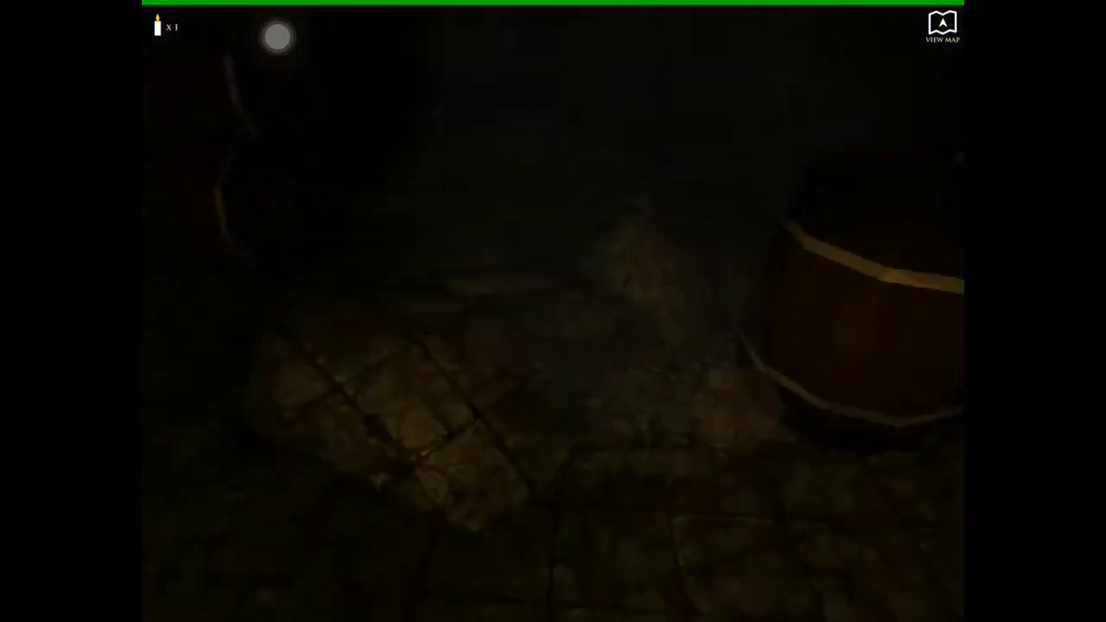
key(w)
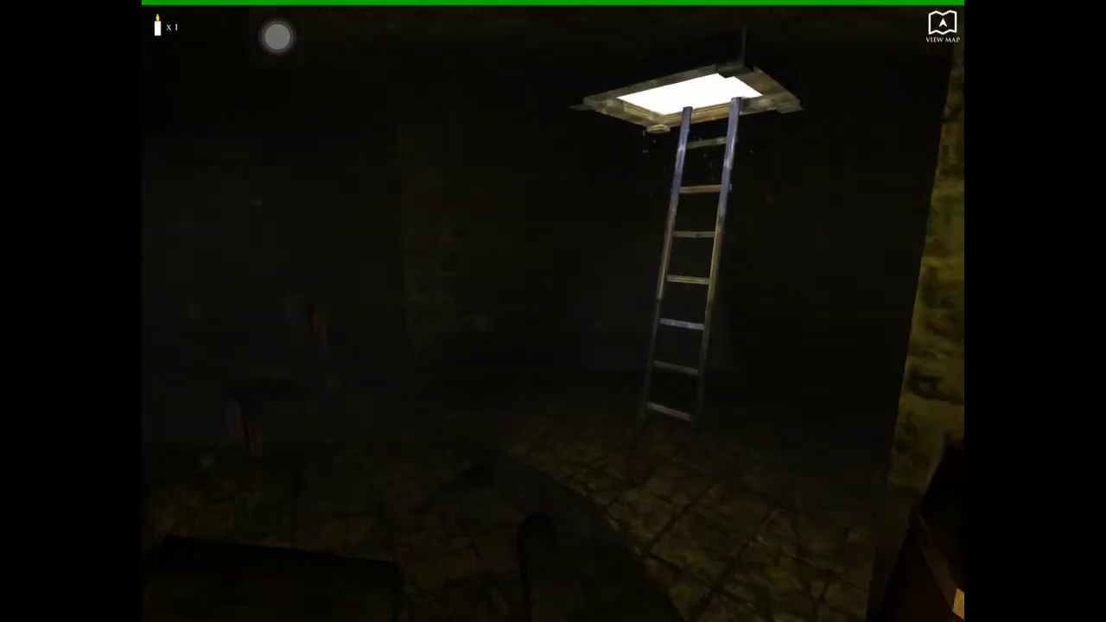
- Try climbing the ladder out through the lit hatch, then turn back toward the dark room
key(w)
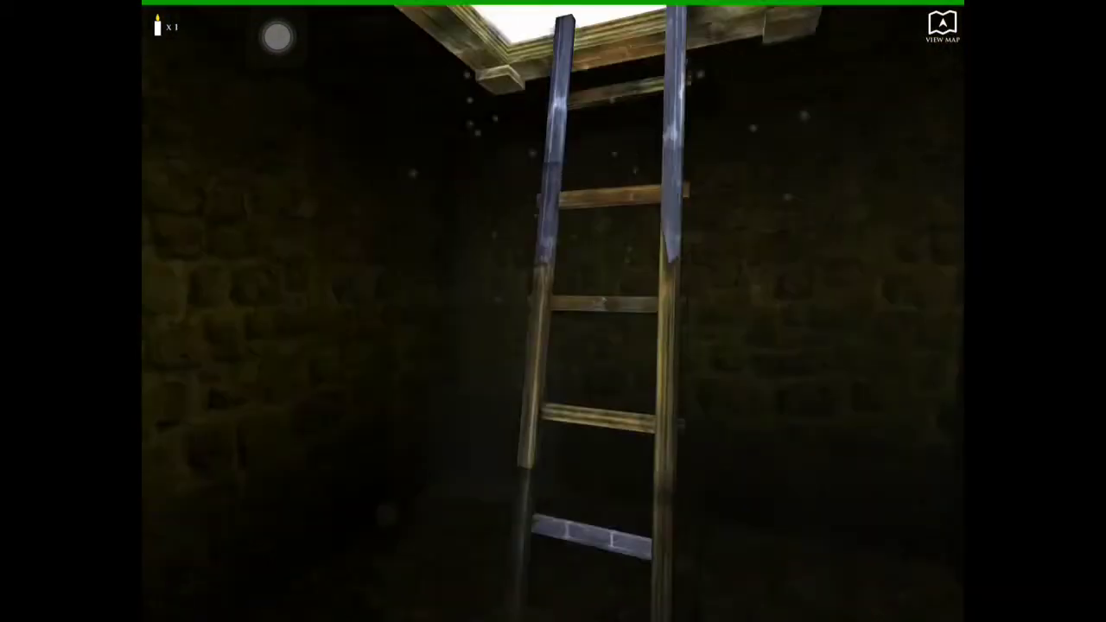
key(w)
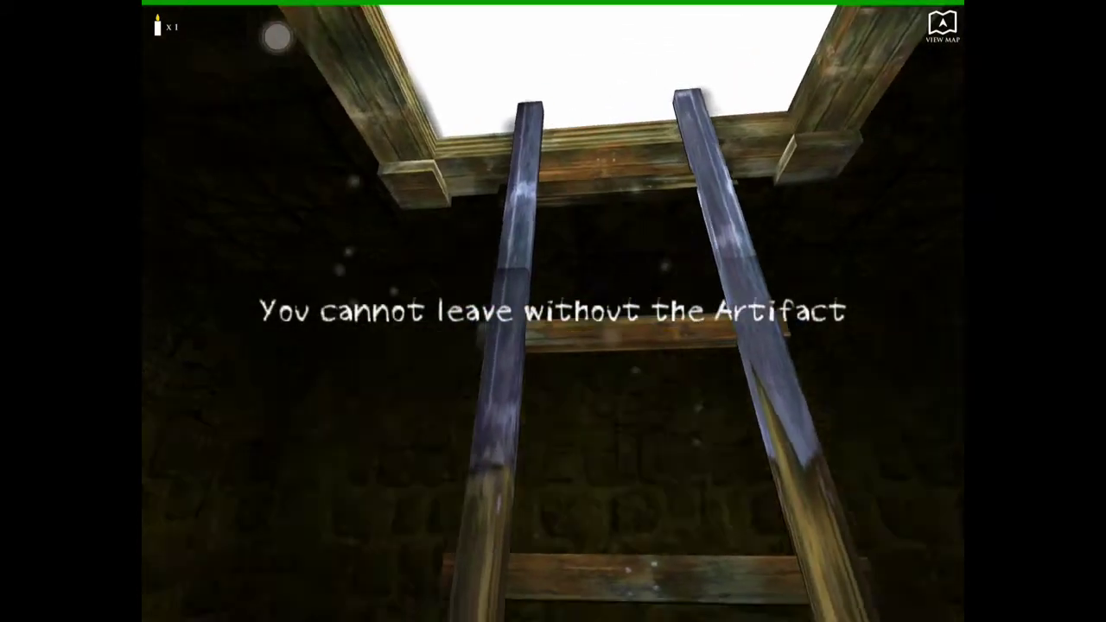
key(w)
key(w)
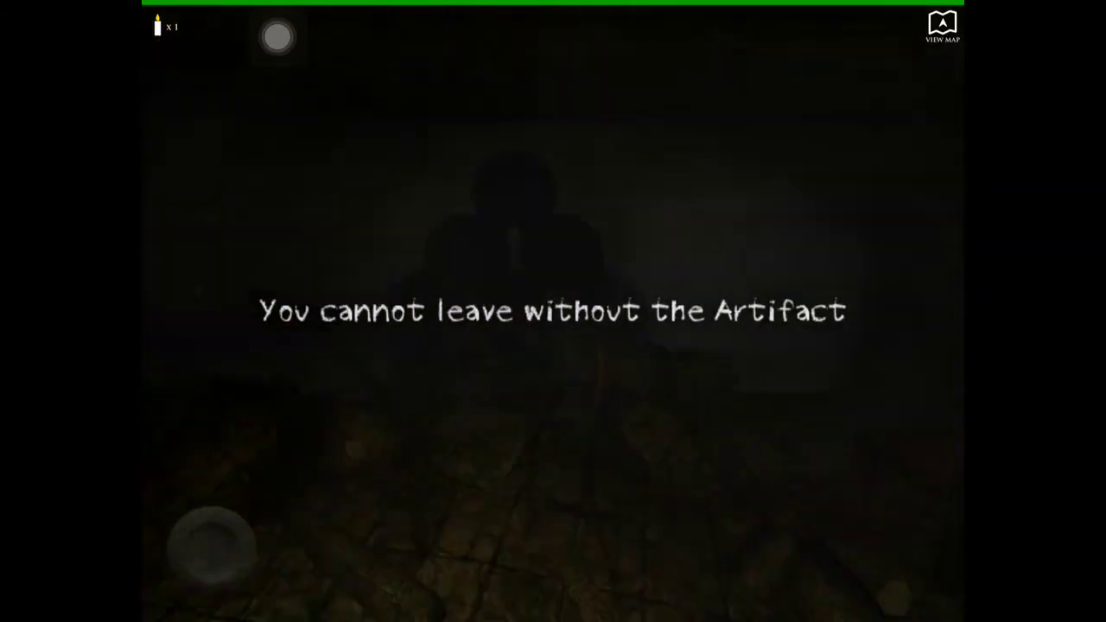
- Look around the dark room, then walk past the ladder toward the barrels
key(w)
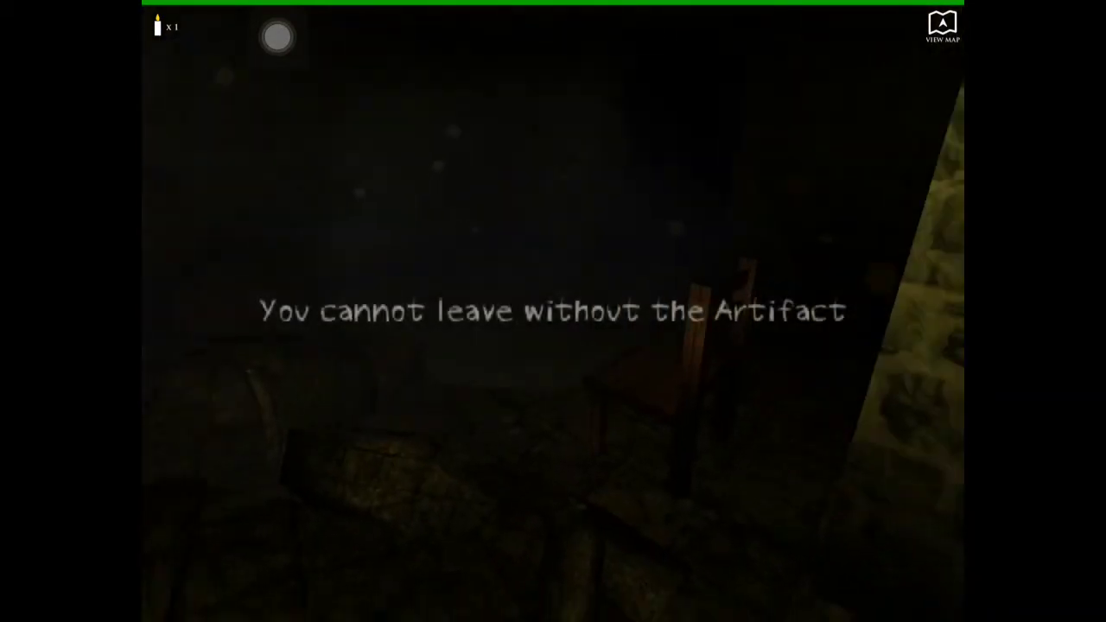
key(w)
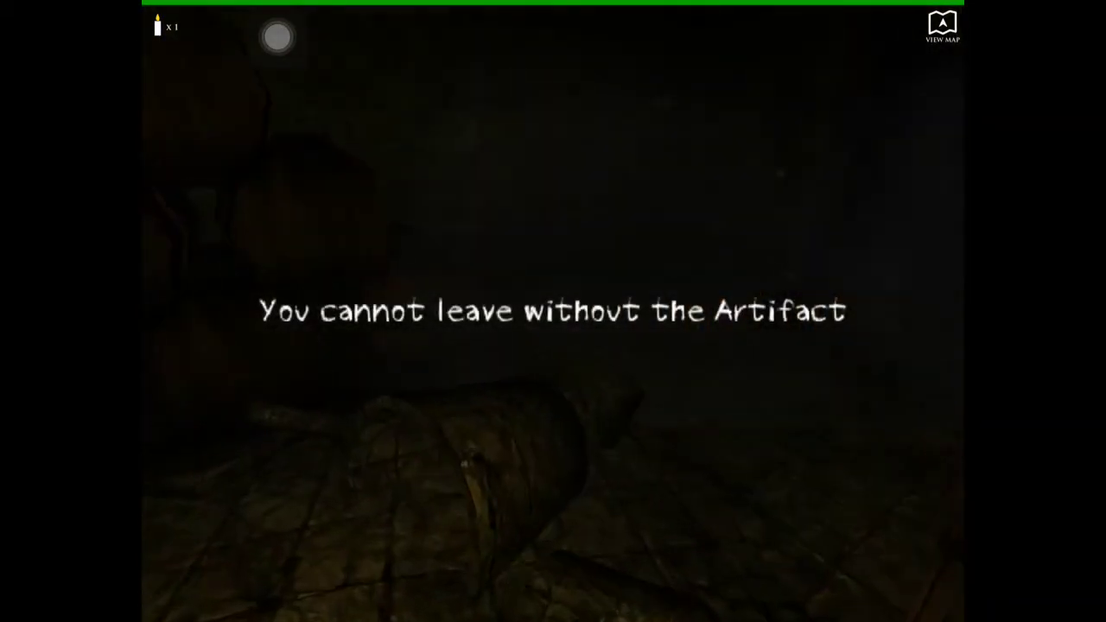
key(w)
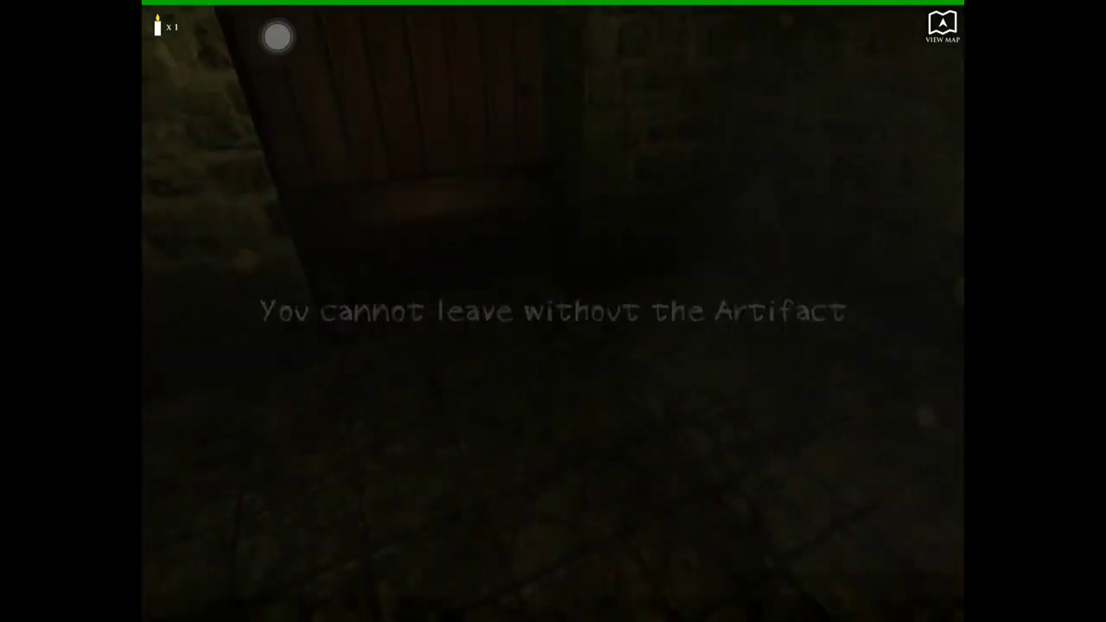
key(w)
key(w)
key(w)
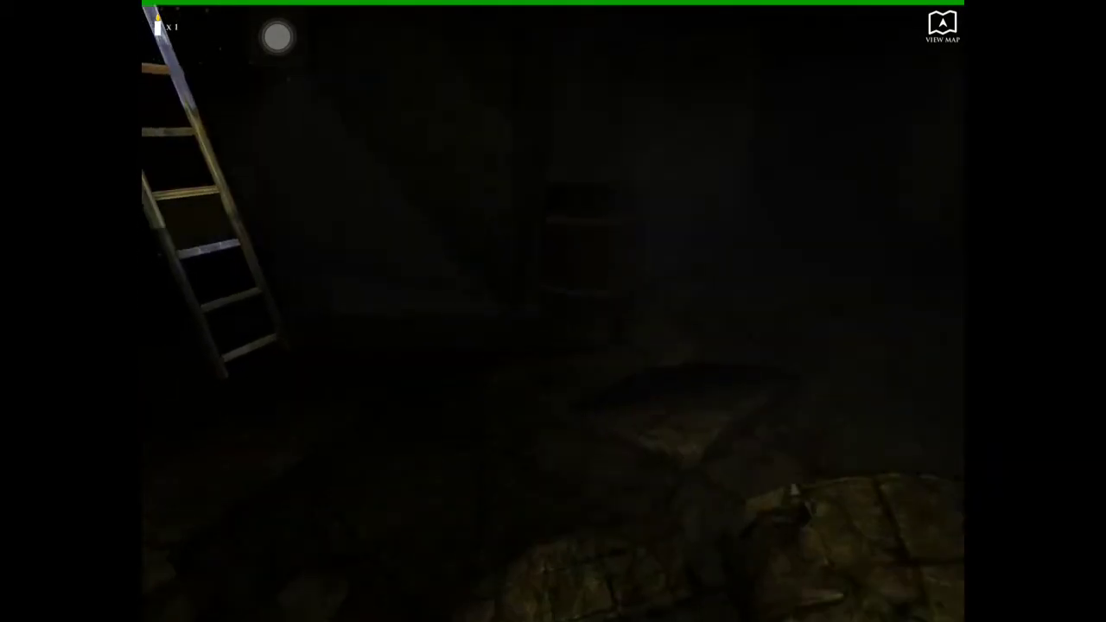
key(w)
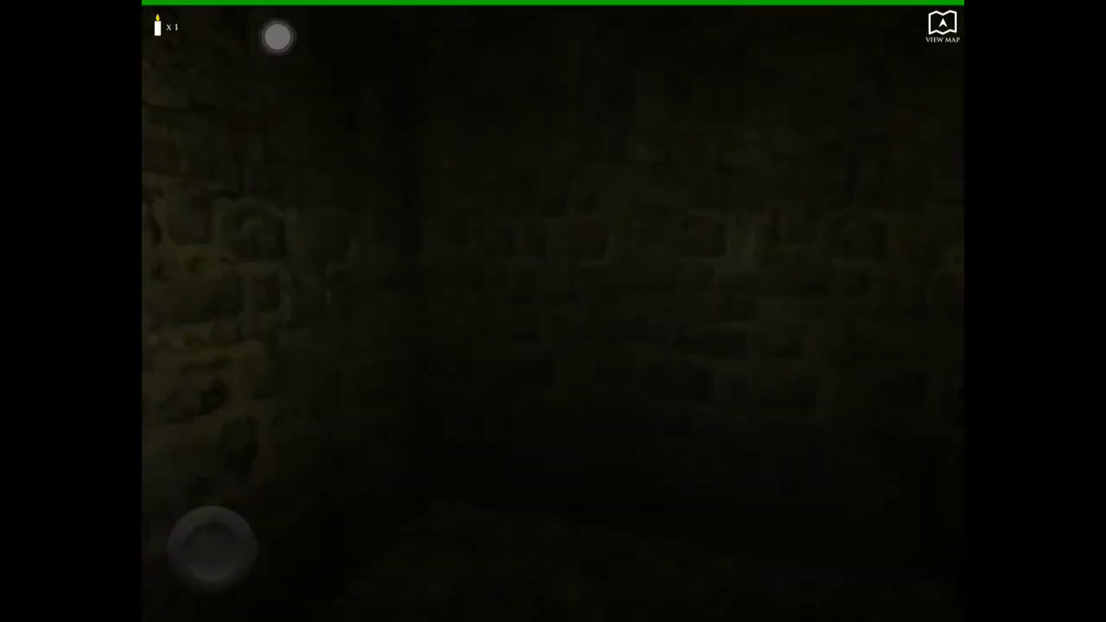
- Look around the ladder, stone floor and hatch, then turn right away from the ladder
drag(552, 311, 346, 311)
drag(553, 311, 725, 224)
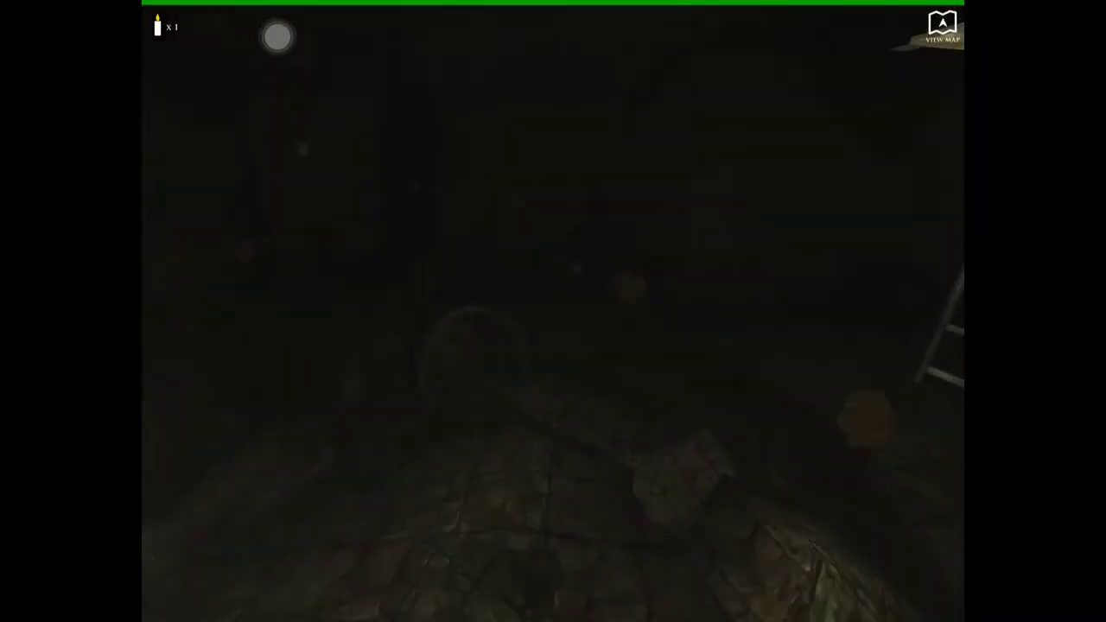
drag(553, 432, 725, 259)
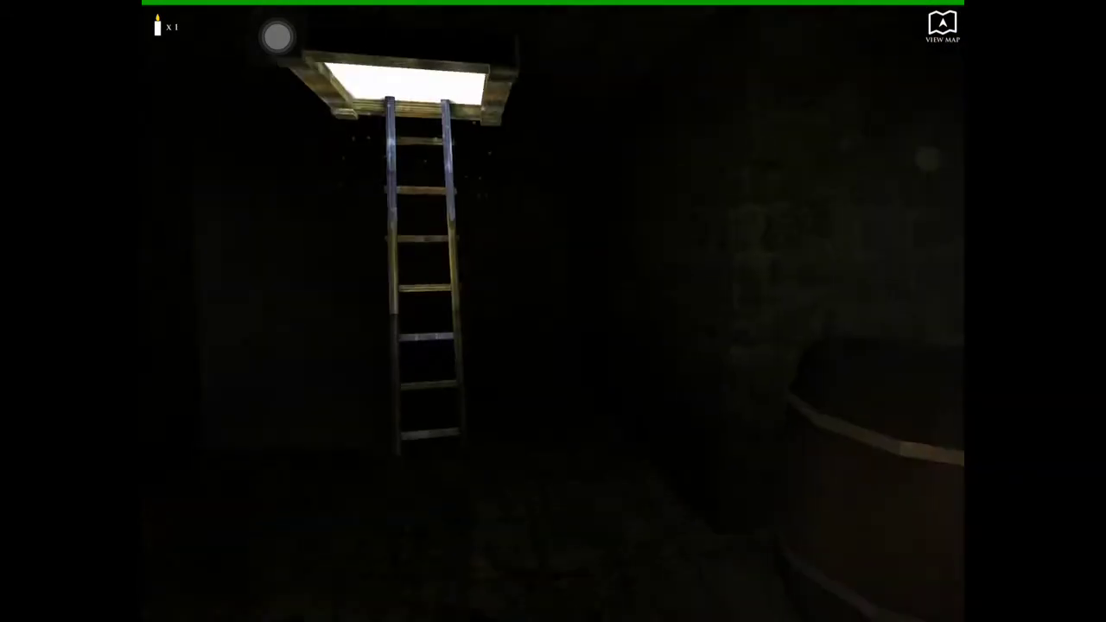
drag(691, 345, 346, 345)
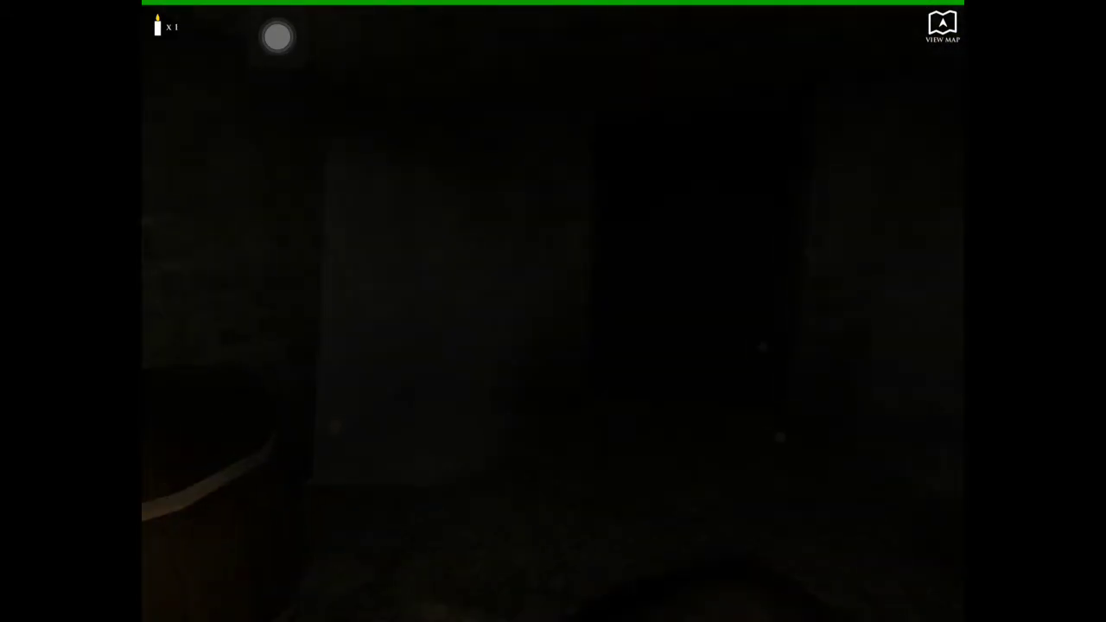